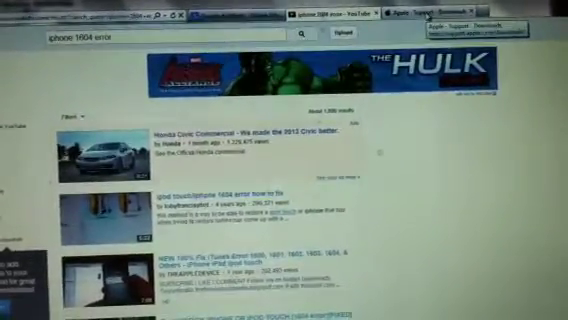
# - Switch from the YouTube results to the Apple Support Downloads tab
pyautogui.click(432, 14)
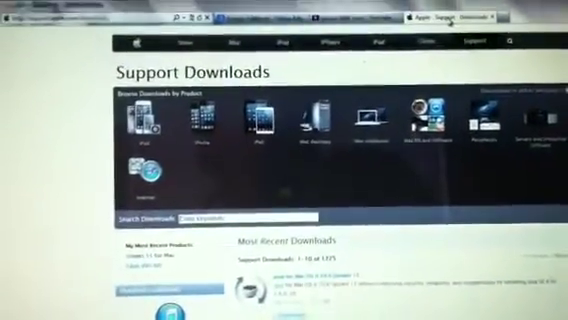